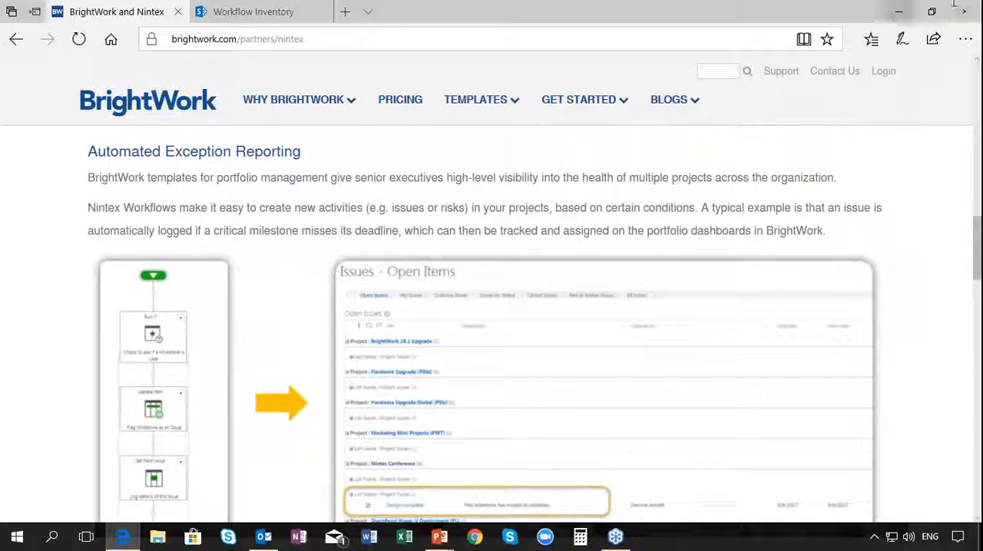
Open the project's task list in SharePoint and unmark the Scope complete milestone as completed
{"action": "left_click", "coordinate": [257, 18]}
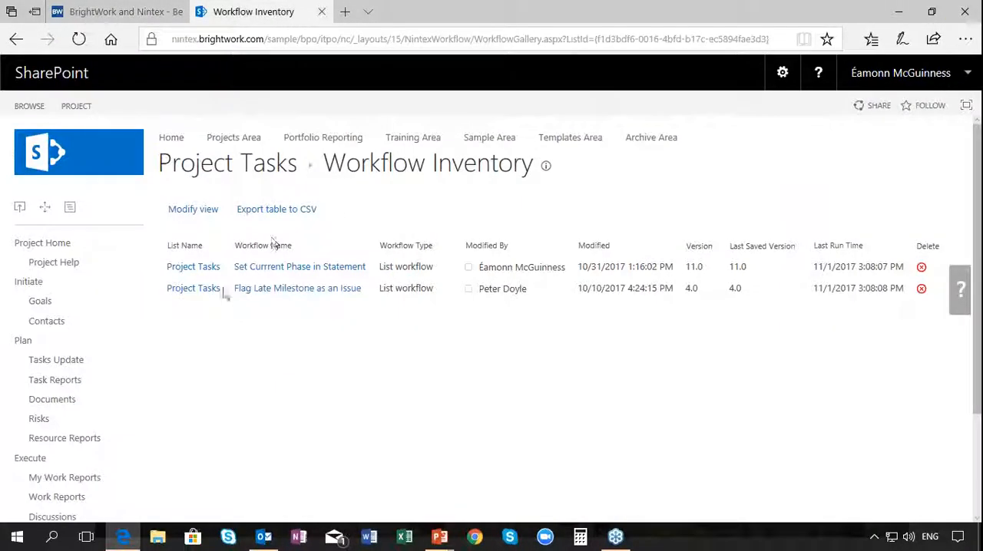
{"action": "left_click", "coordinate": [60, 360]}
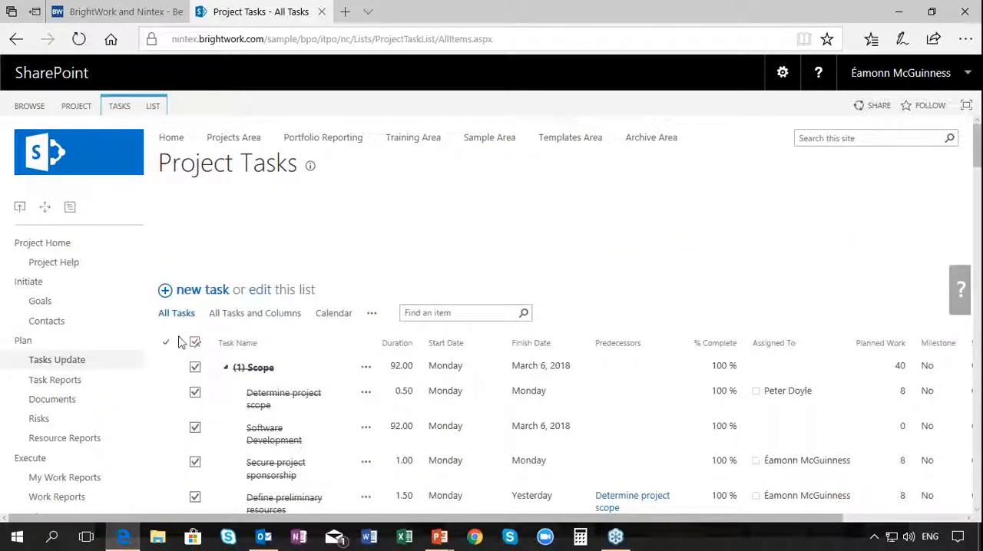
{"action": "scroll", "coordinate": [221, 285], "scroll_direction": "down", "scroll_amount": 1}
{"action": "scroll", "coordinate": [221, 284], "scroll_direction": "down", "scroll_amount": 2}
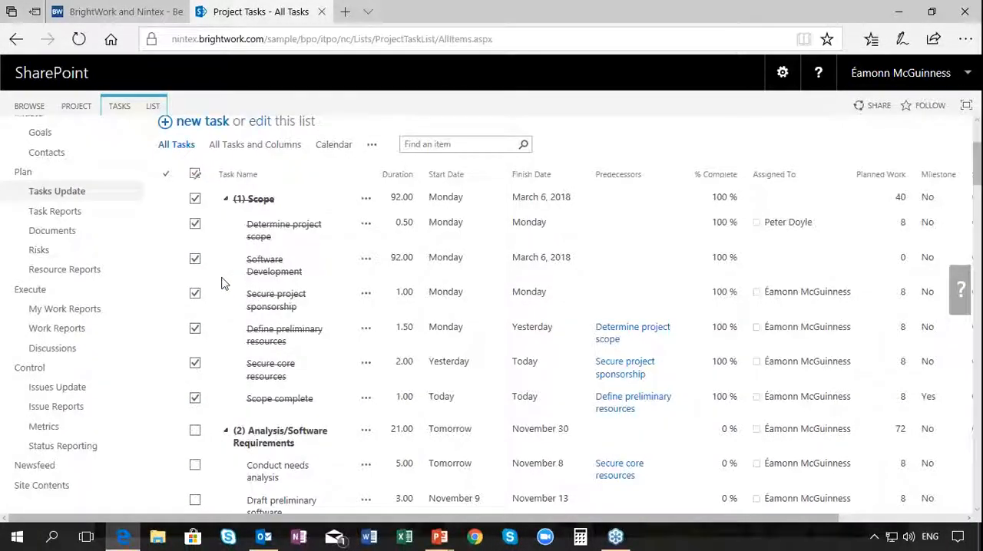
{"action": "left_click", "coordinate": [194, 369]}
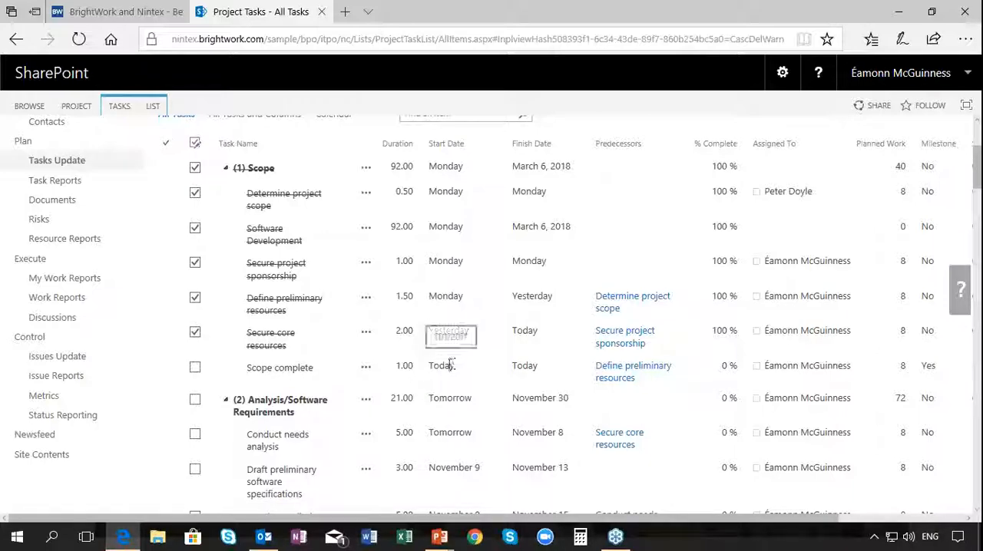
Edit the Scope complete task, setting both its start date and finish date to 10/30/2017, and save it
{"action": "left_click", "coordinate": [287, 373]}
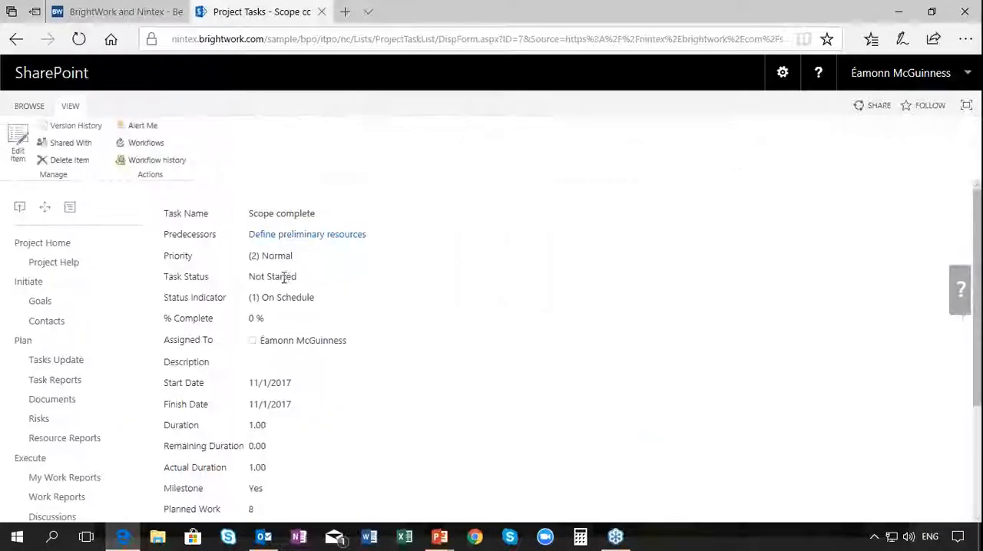
{"action": "left_click", "coordinate": [17, 142]}
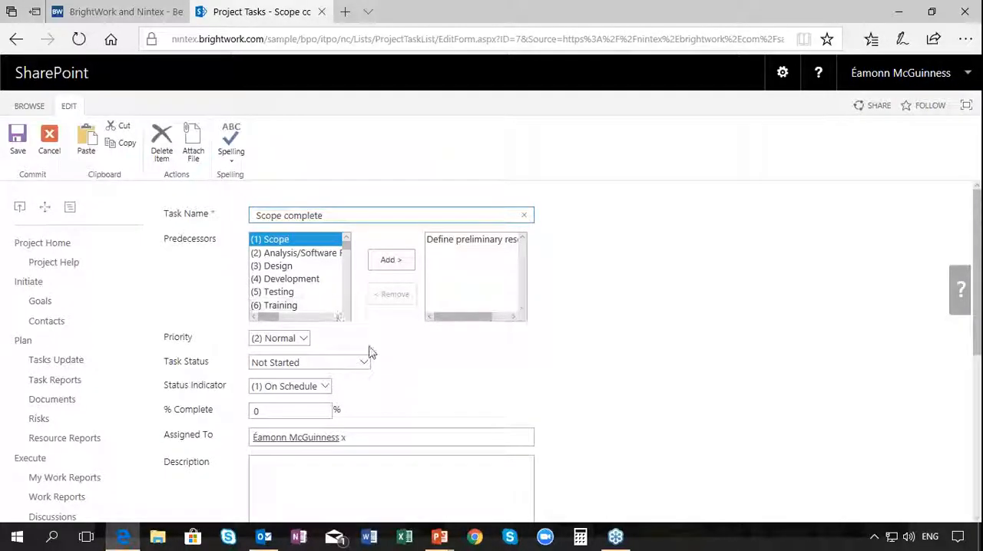
{"action": "scroll", "coordinate": [369, 351], "scroll_direction": "down", "scroll_amount": 3}
{"action": "scroll", "coordinate": [369, 351], "scroll_direction": "down", "scroll_amount": 2}
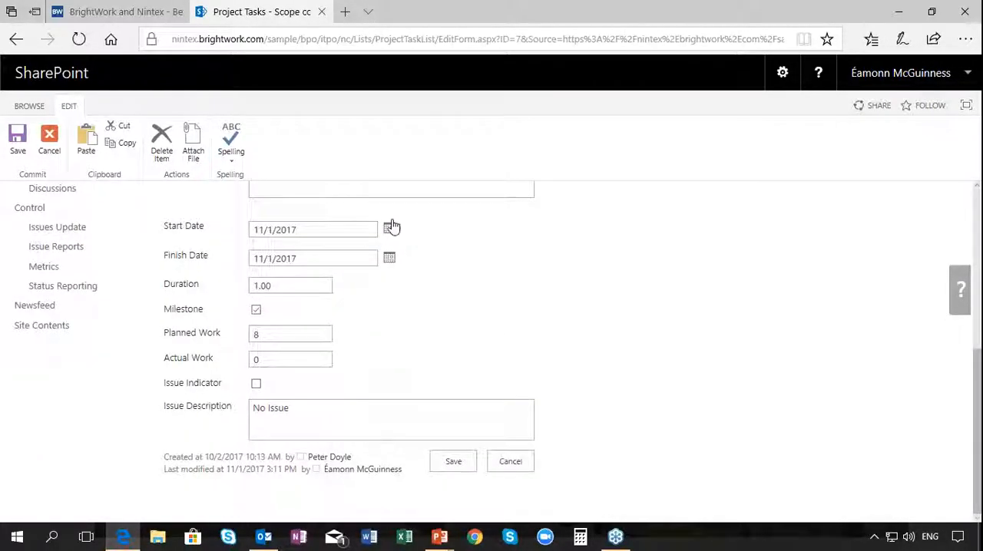
{"action": "left_click", "coordinate": [390, 229]}
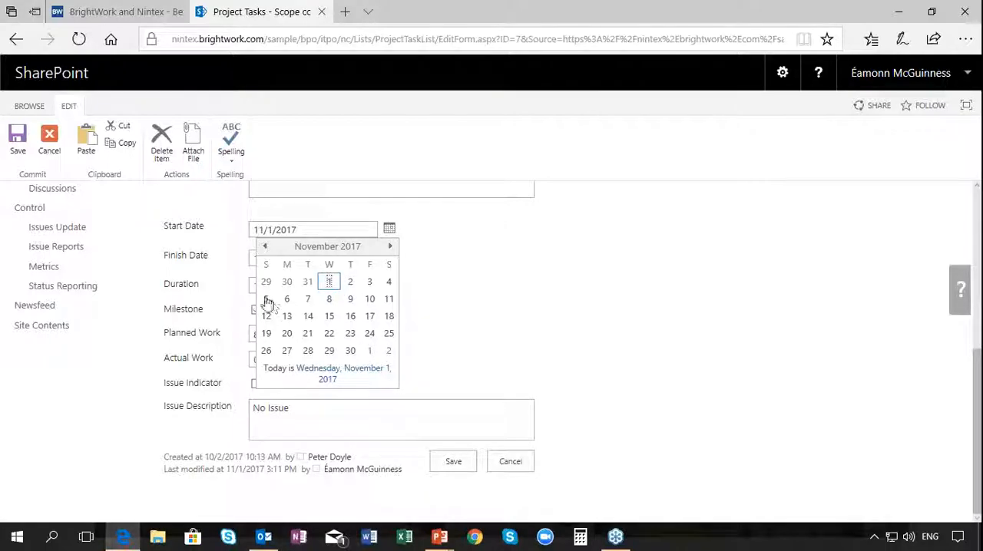
{"action": "left_click", "coordinate": [286, 282]}
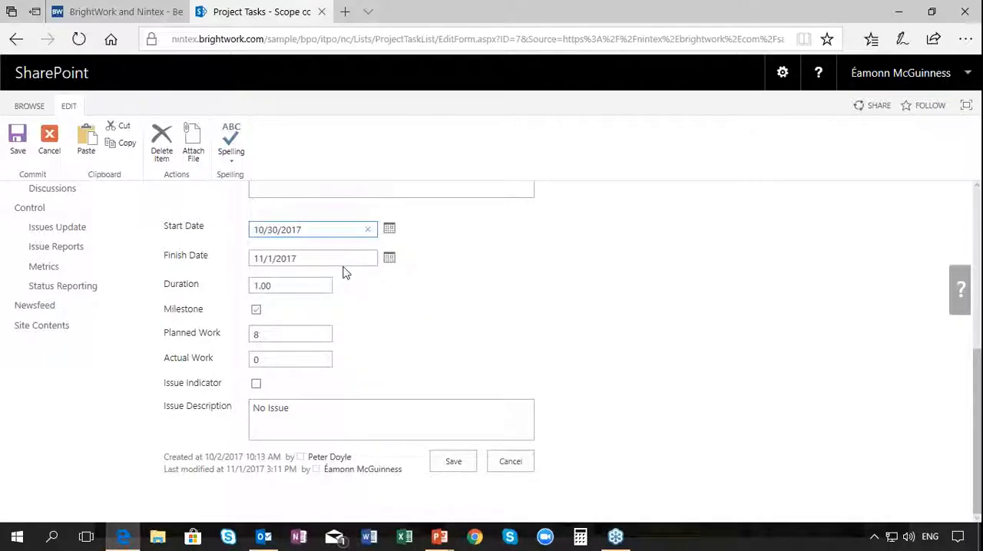
{"action": "left_click", "coordinate": [387, 261]}
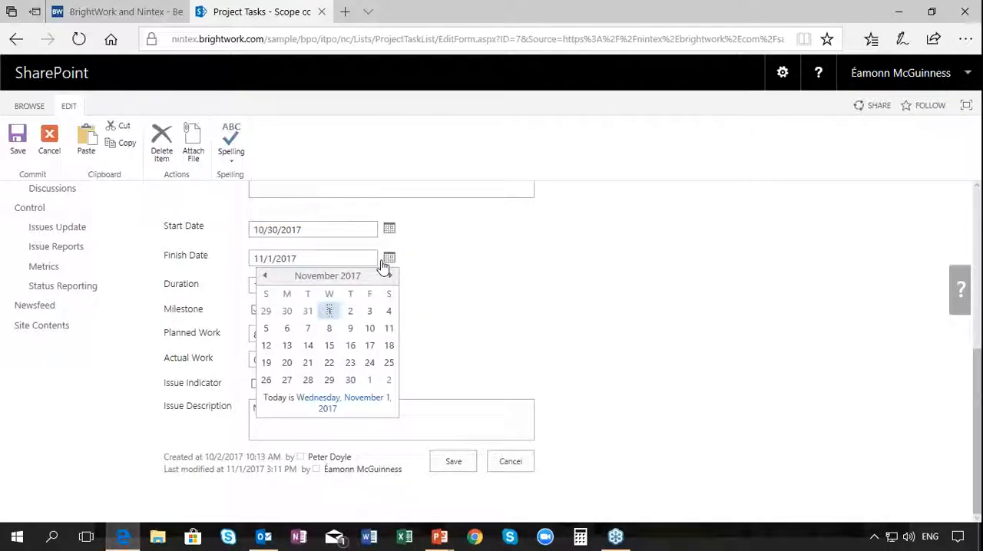
{"action": "left_click", "coordinate": [285, 314]}
{"action": "left_click", "coordinate": [460, 453]}
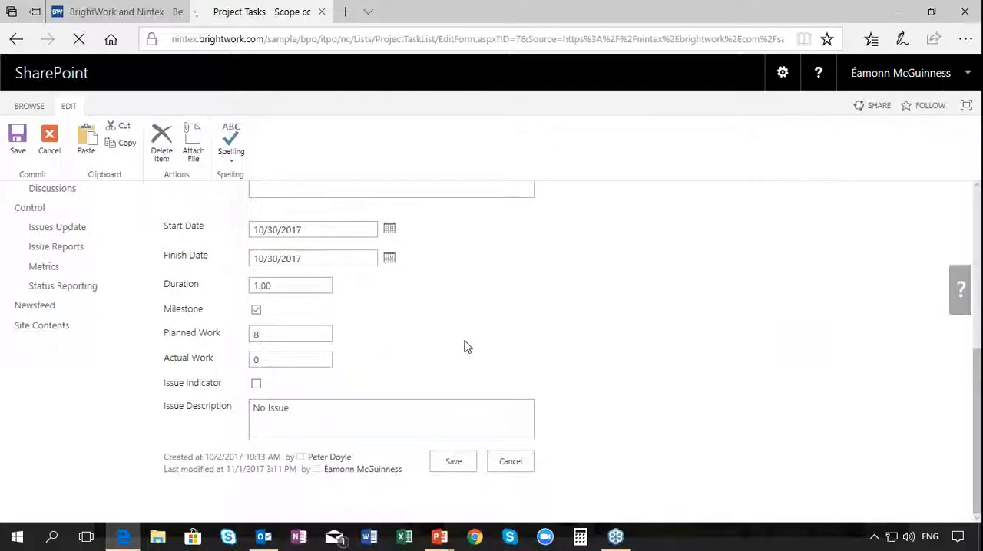
View the project's open issues report to check for the late milestone
{"action": "scroll", "coordinate": [394, 355], "scroll_direction": "down", "scroll_amount": 3}
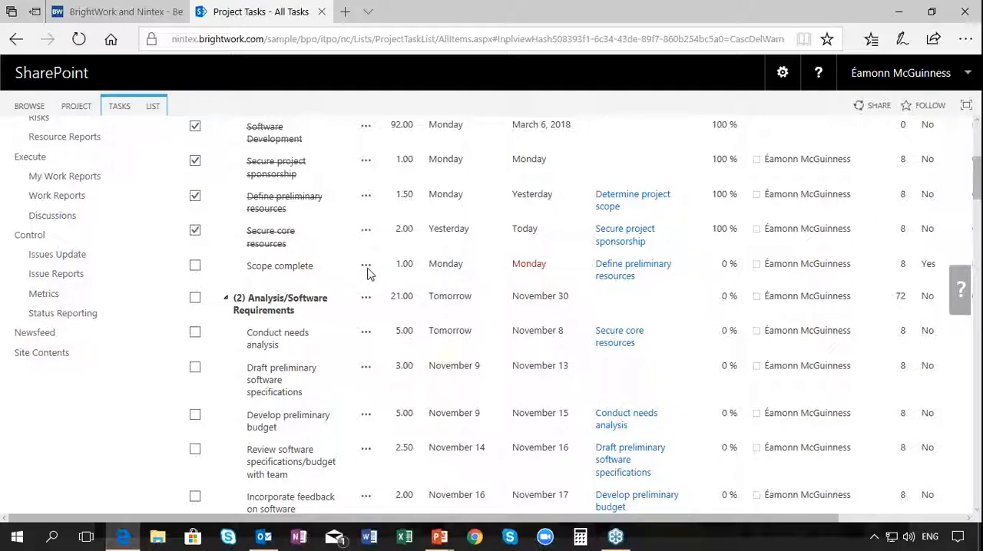
{"action": "left_click", "coordinate": [80, 278]}
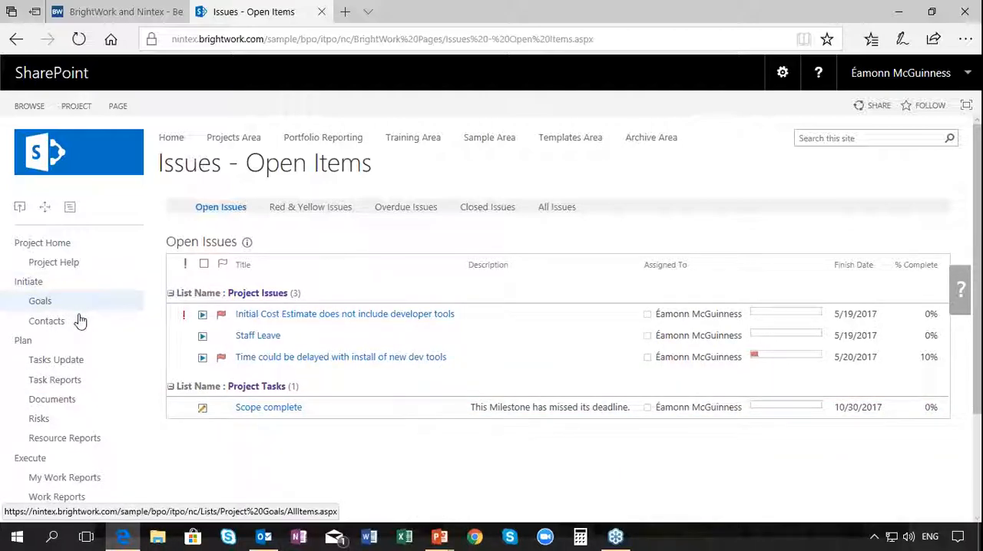
Open the Flag Late Milestone as an Issue workflow of the Project Tasks list for editing in the Nintex designer
{"action": "left_click", "coordinate": [65, 369]}
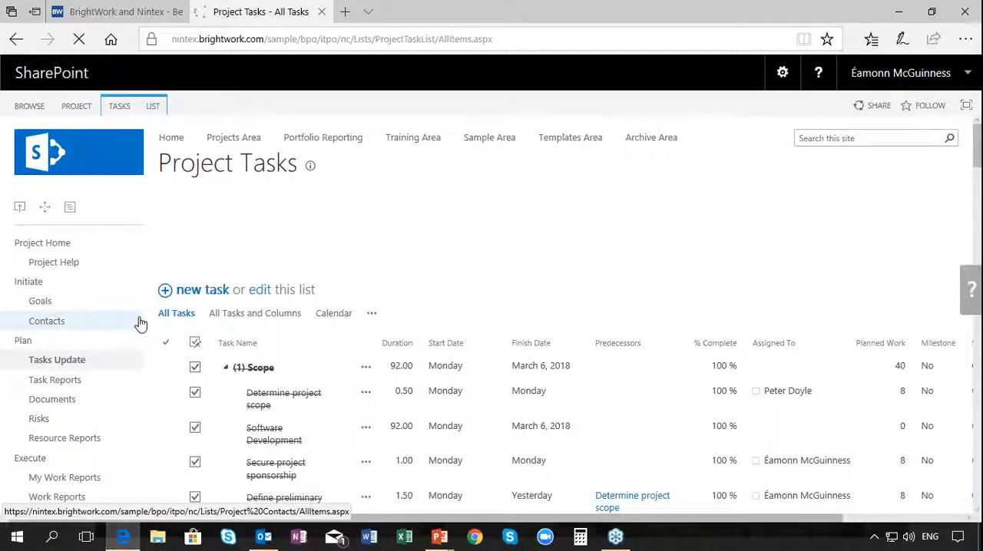
{"action": "left_click", "coordinate": [157, 109]}
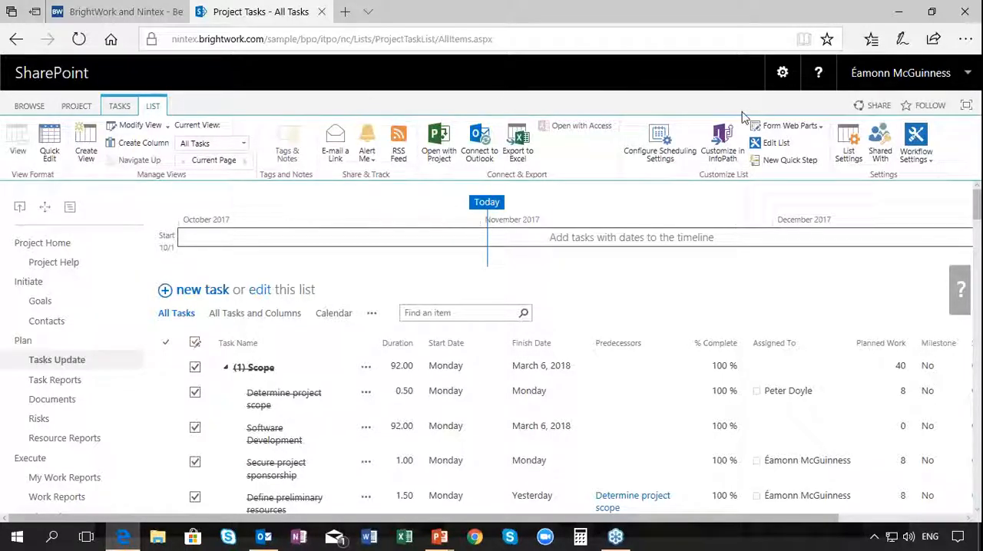
{"action": "left_click", "coordinate": [926, 161]}
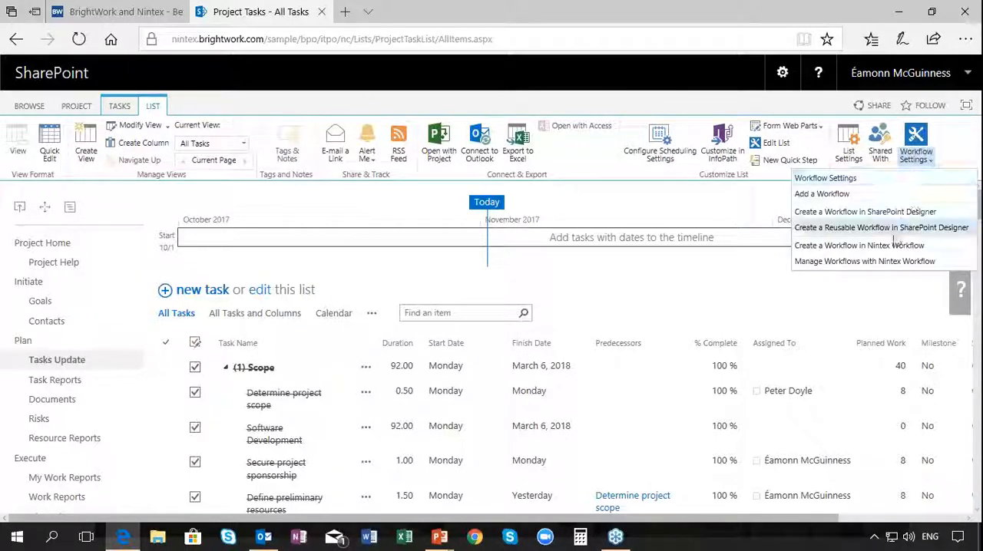
{"action": "left_click", "coordinate": [882, 262]}
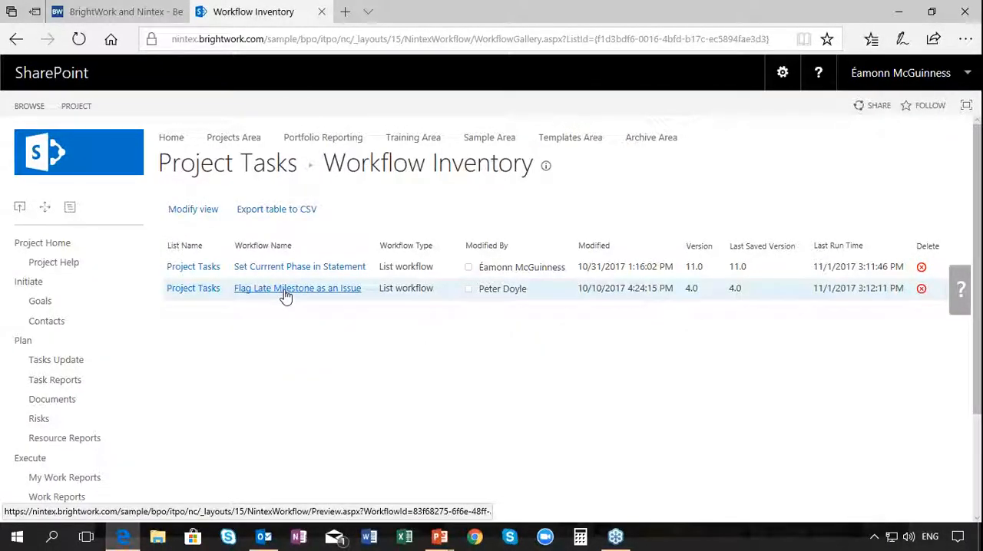
{"action": "left_click", "coordinate": [286, 289]}
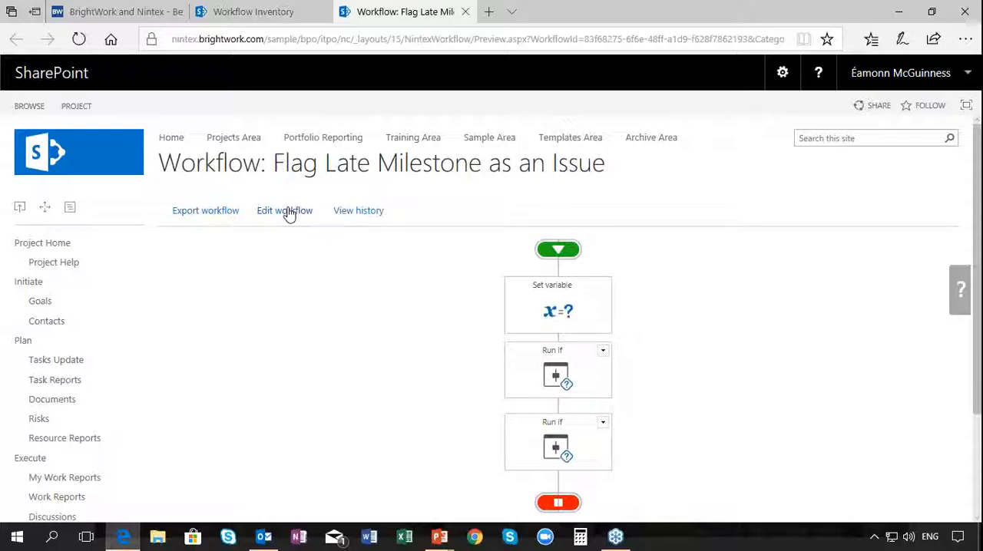
{"action": "left_click", "coordinate": [282, 219]}
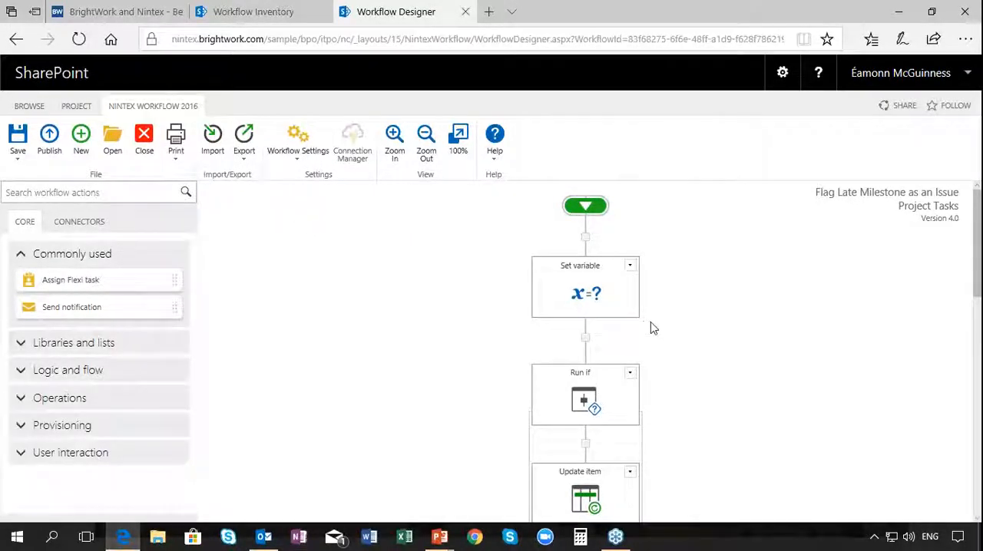
Examine the conditions of the workflow's first Run if action and the Update item action inside it
{"action": "left_click_drag", "start_coordinate": [974, 234], "coordinate": [969, 271]}
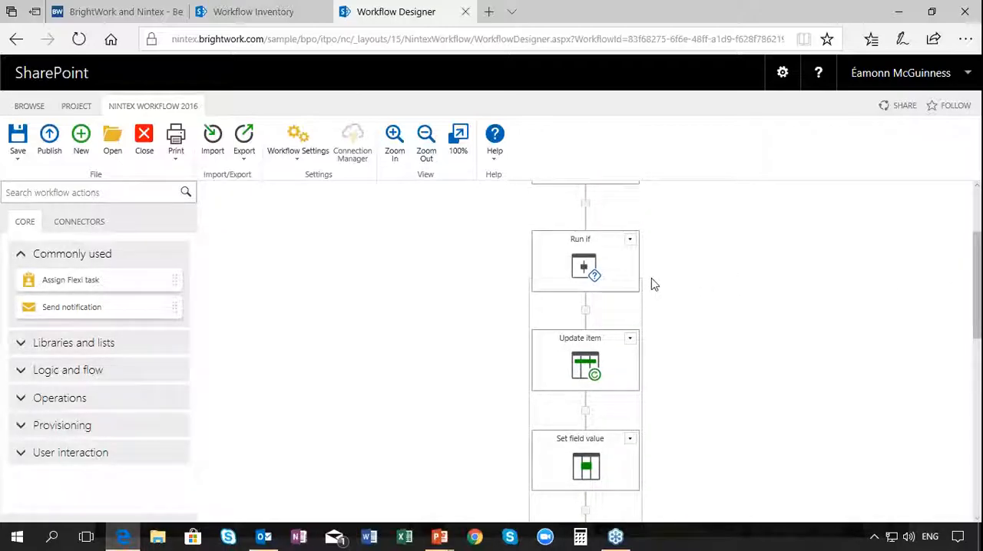
{"action": "mouse_move", "coordinate": [631, 290]}
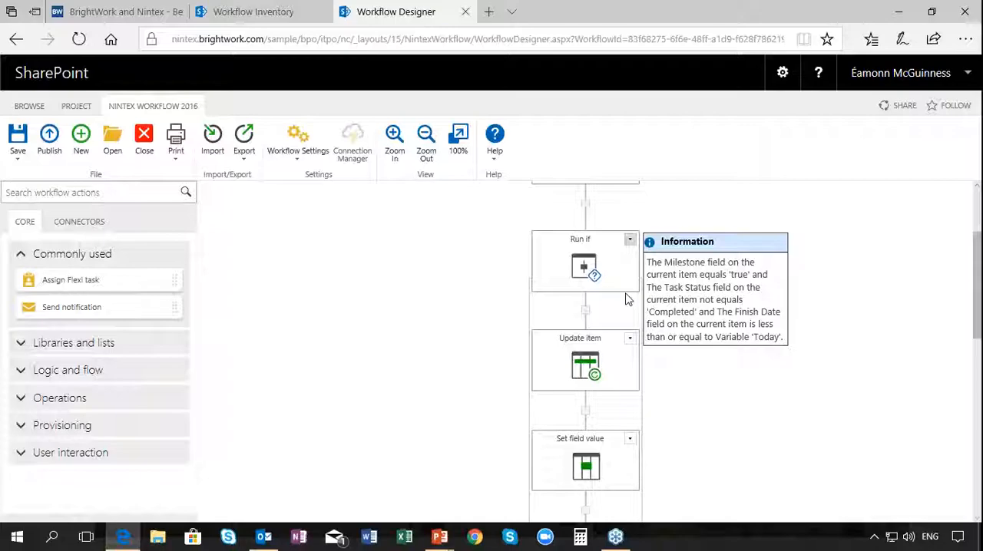
{"action": "mouse_move", "coordinate": [610, 357]}
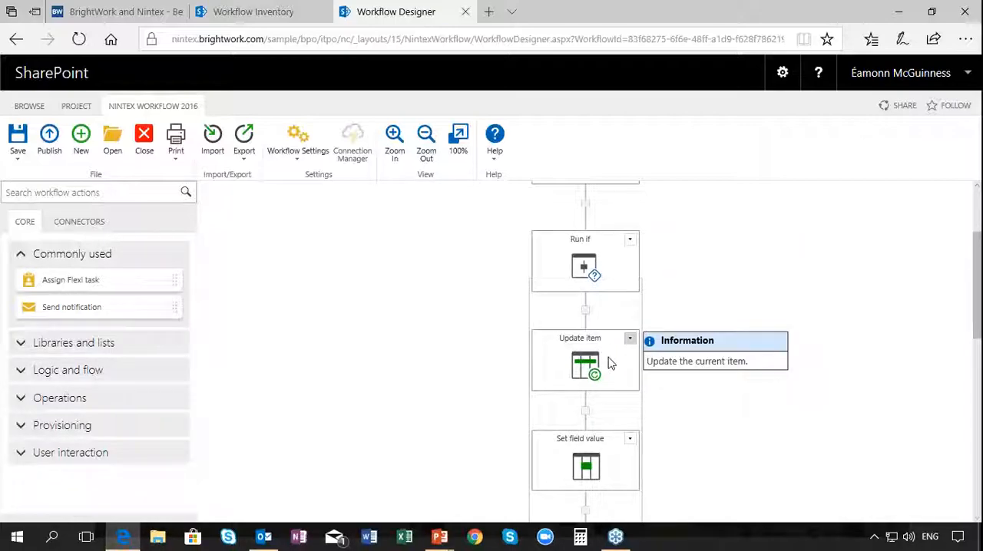
Review the recipient, subject and message settings of the Send notification action in the first Run if block, leaving them unchanged
{"action": "scroll", "coordinate": [611, 361], "scroll_direction": "down", "scroll_amount": 2}
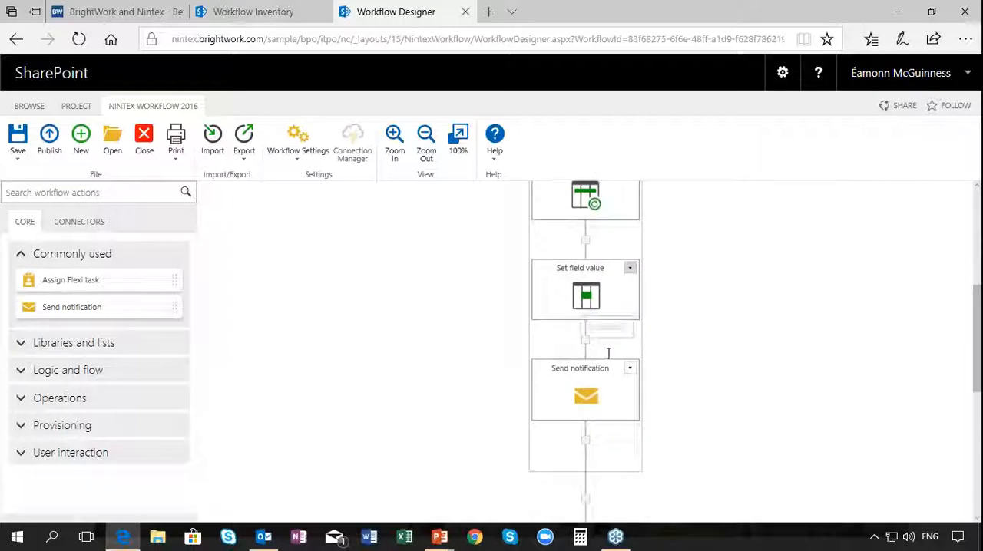
{"action": "left_click", "coordinate": [630, 368]}
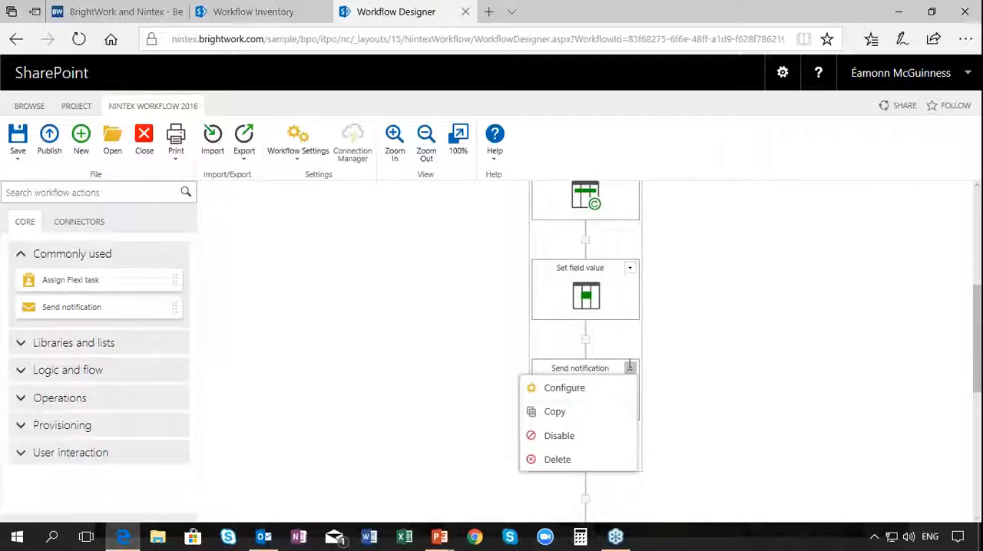
{"action": "left_click", "coordinate": [590, 390]}
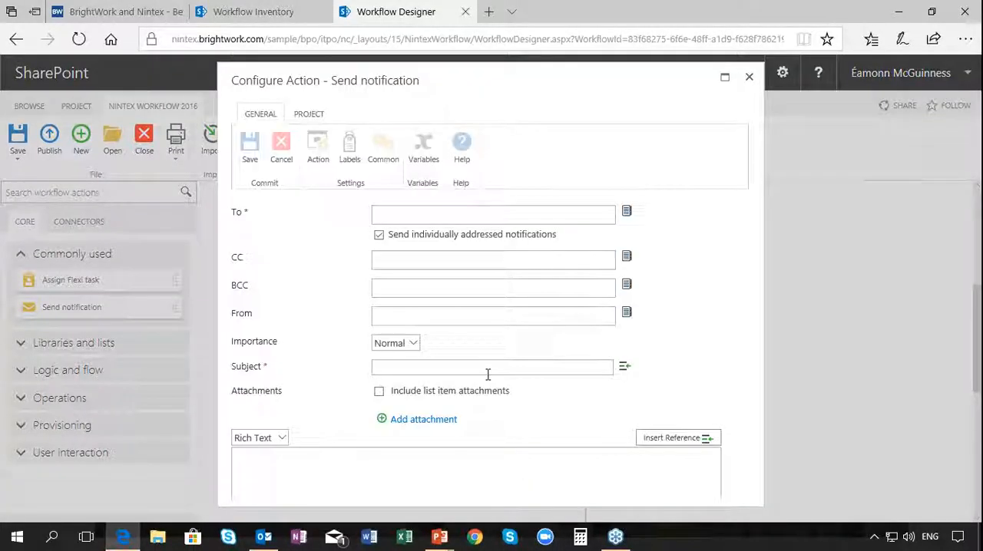
{"action": "scroll", "coordinate": [489, 375], "scroll_direction": "down", "scroll_amount": 2}
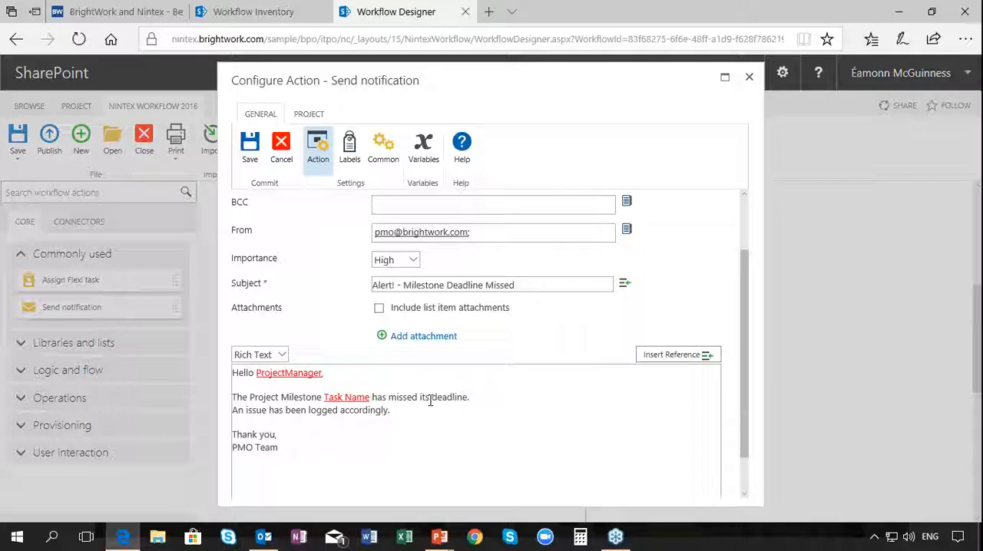
{"action": "left_click", "coordinate": [747, 79]}
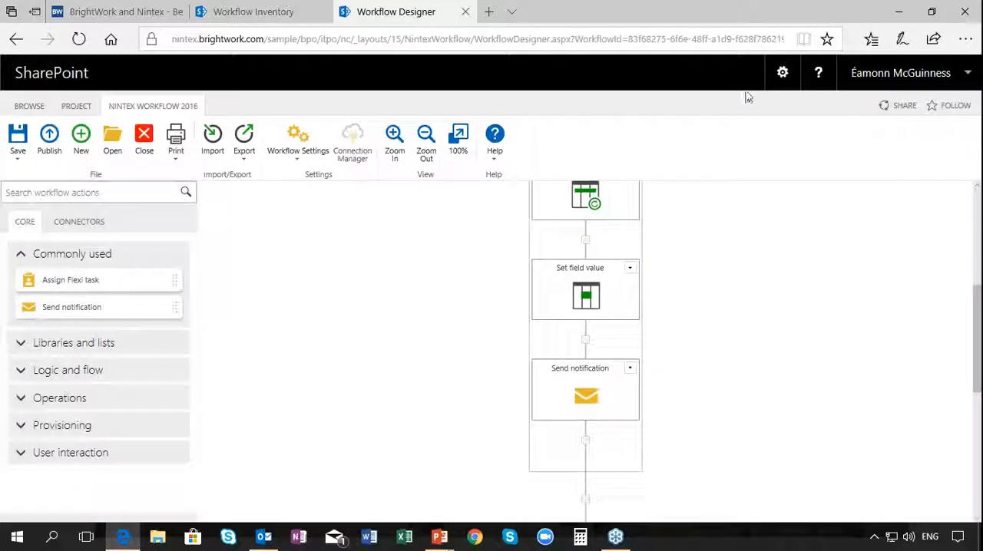
Copy the Send notification action and paste it after the Set field value action in the second Run if block
{"action": "left_click", "coordinate": [630, 368]}
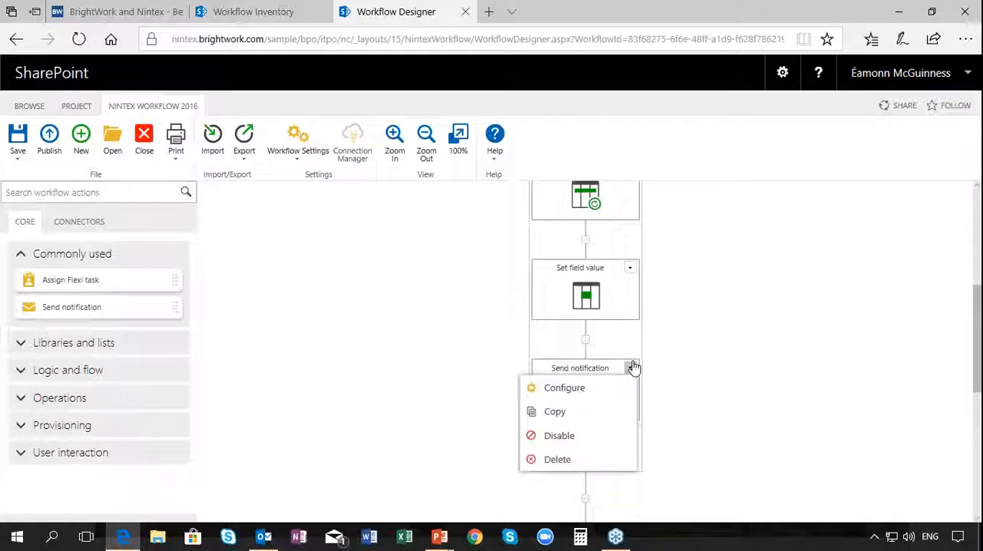
{"action": "left_click", "coordinate": [568, 417]}
{"action": "scroll", "coordinate": [736, 348], "scroll_direction": "down", "scroll_amount": 2}
{"action": "scroll", "coordinate": [735, 348], "scroll_direction": "down", "scroll_amount": 1}
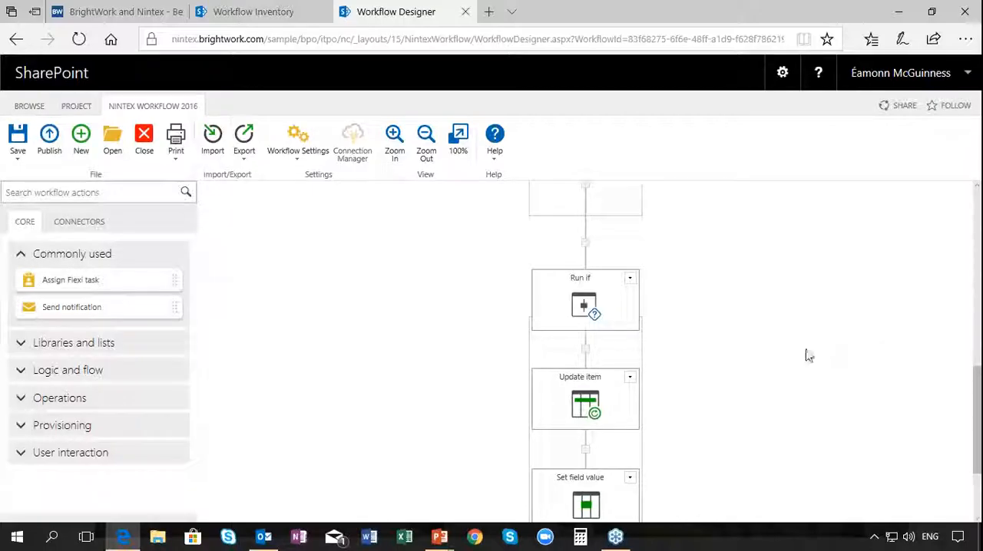
{"action": "scroll", "coordinate": [785, 351], "scroll_direction": "down", "scroll_amount": 3}
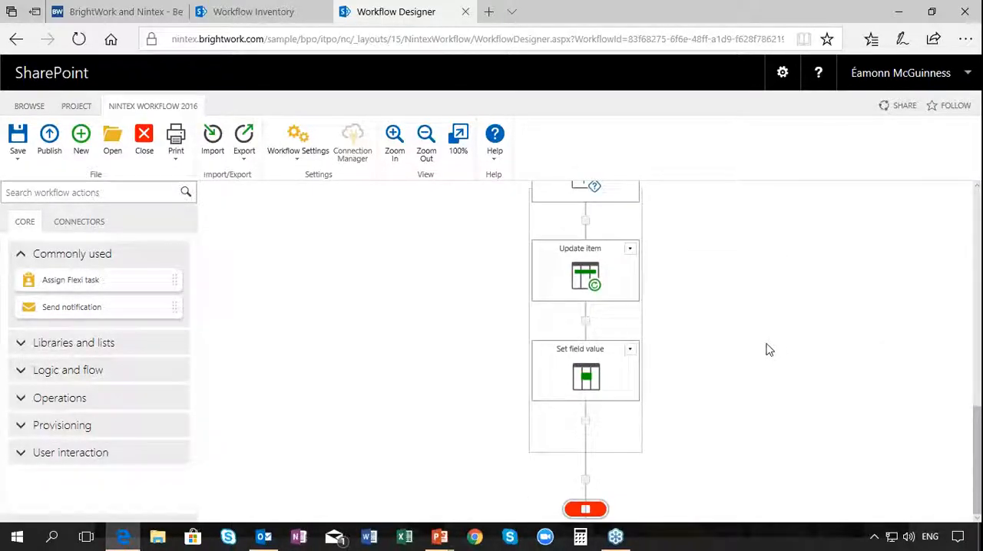
{"action": "left_click", "coordinate": [583, 424]}
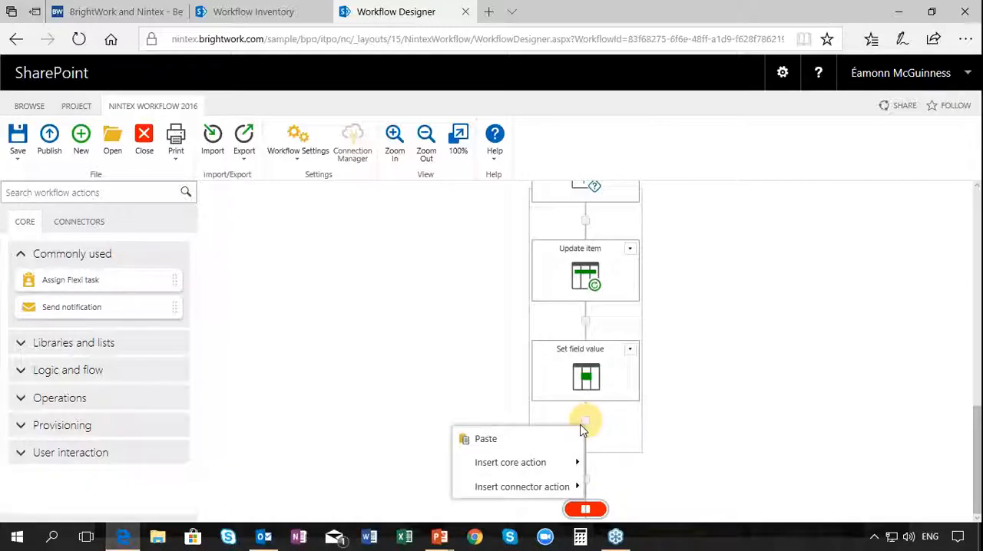
{"action": "mouse_move", "coordinate": [557, 463]}
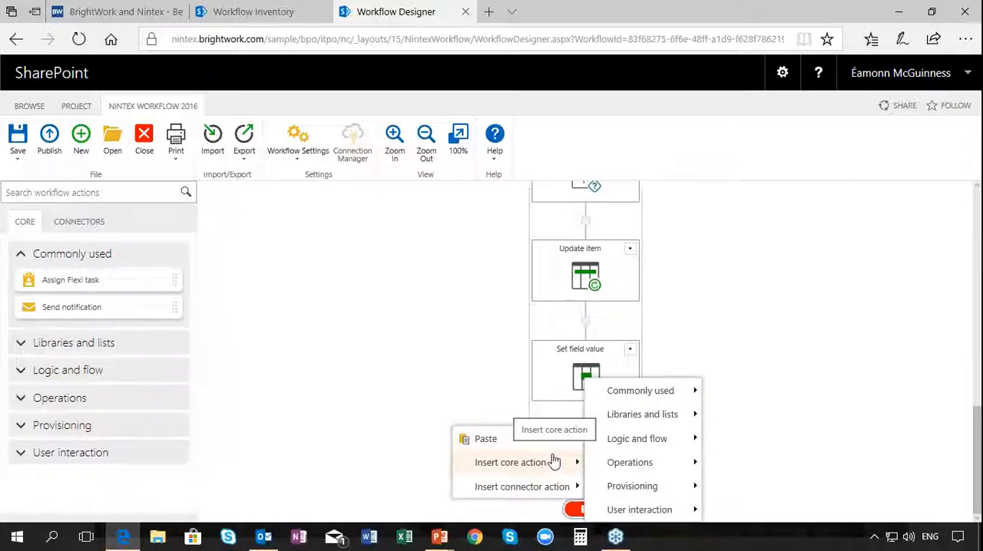
{"action": "left_click", "coordinate": [499, 442]}
{"action": "scroll", "coordinate": [734, 403], "scroll_direction": "down", "scroll_amount": 1}
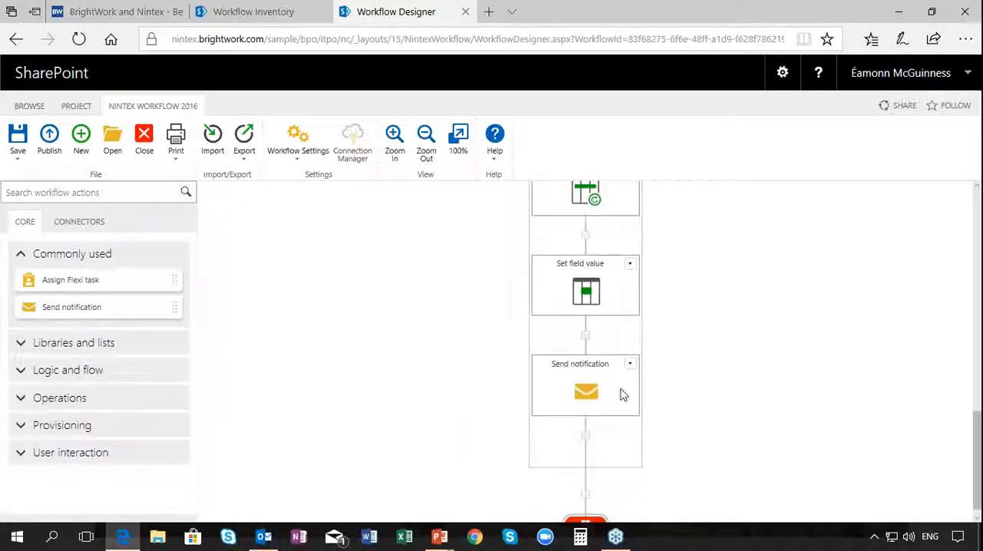
Review the pasted Send notification action's subject, message and delivery settings, and close its configuration without changes
{"action": "left_click", "coordinate": [630, 365]}
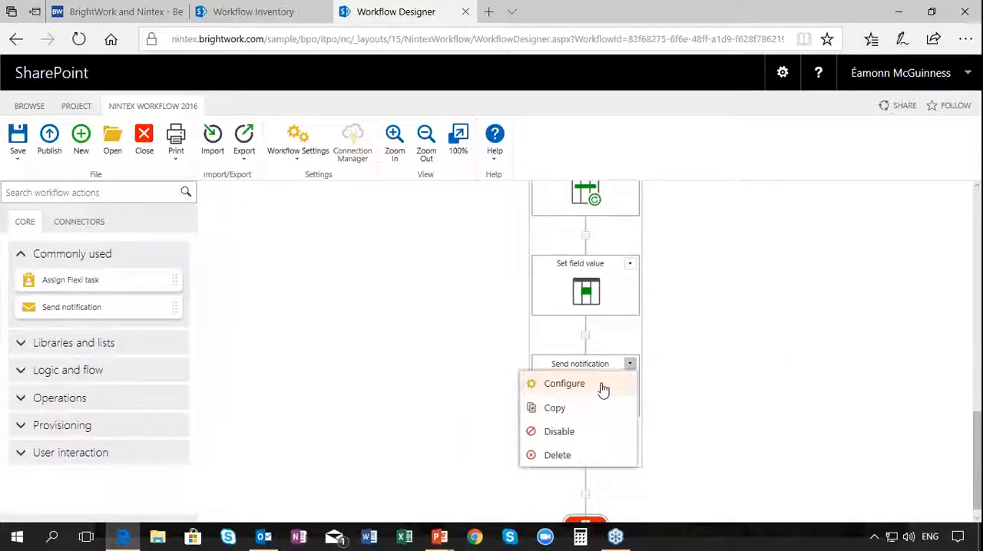
{"action": "left_click", "coordinate": [600, 386]}
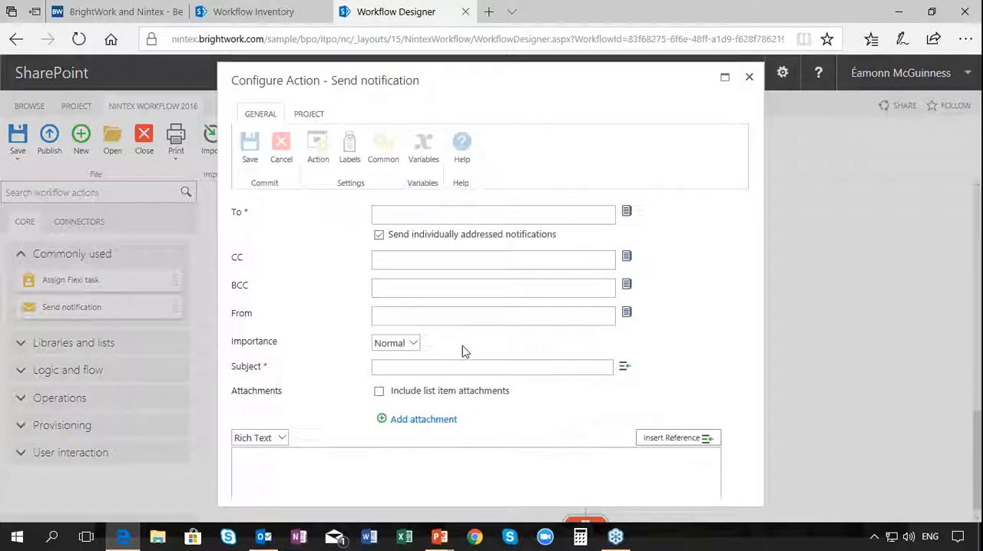
{"action": "scroll", "coordinate": [414, 389], "scroll_direction": "down", "scroll_amount": 3}
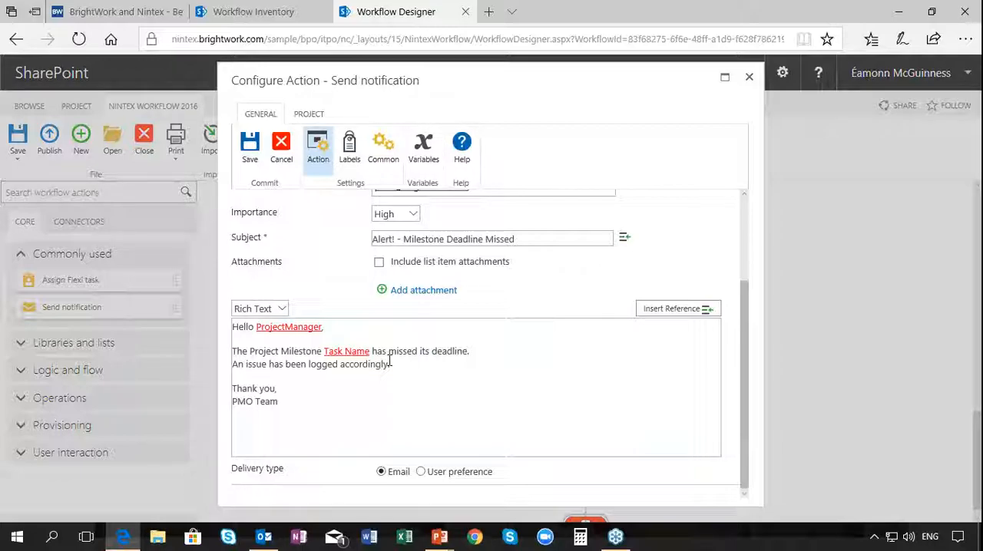
{"action": "left_click", "coordinate": [749, 77]}
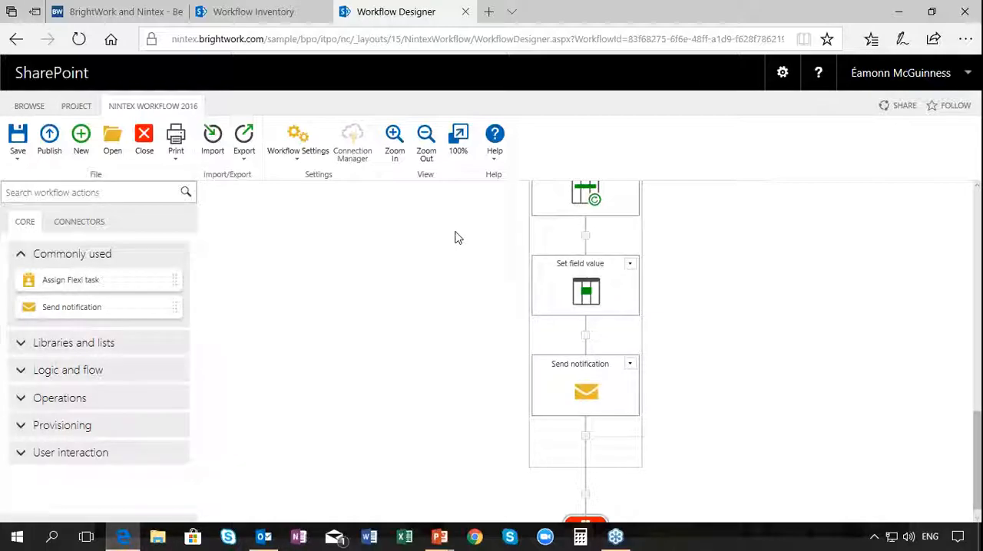
Close the workflow designer without saving and view the Flexible Project Request Management section of the BrightWork and Nintex page
{"action": "left_click", "coordinate": [466, 12]}
{"action": "left_click", "coordinate": [450, 311]}
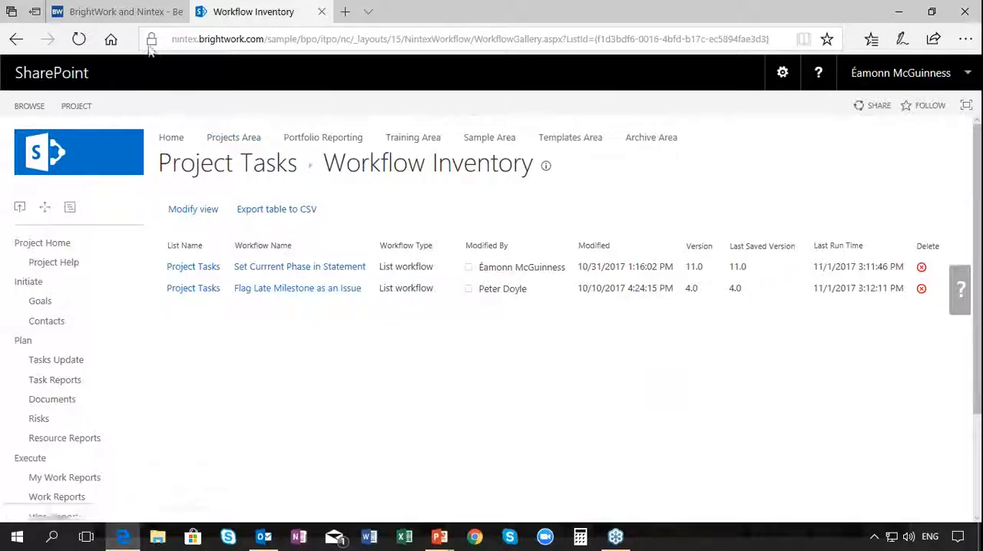
{"action": "left_click", "coordinate": [129, 14]}
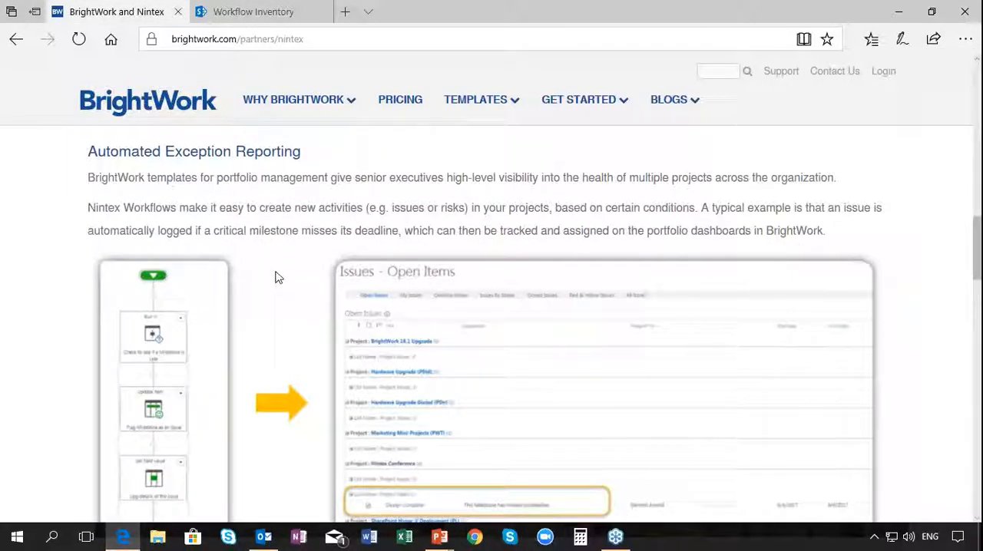
{"action": "scroll", "coordinate": [274, 280], "scroll_direction": "down", "scroll_amount": 6}
{"action": "scroll", "coordinate": [277, 272], "scroll_direction": "down", "scroll_amount": 1}
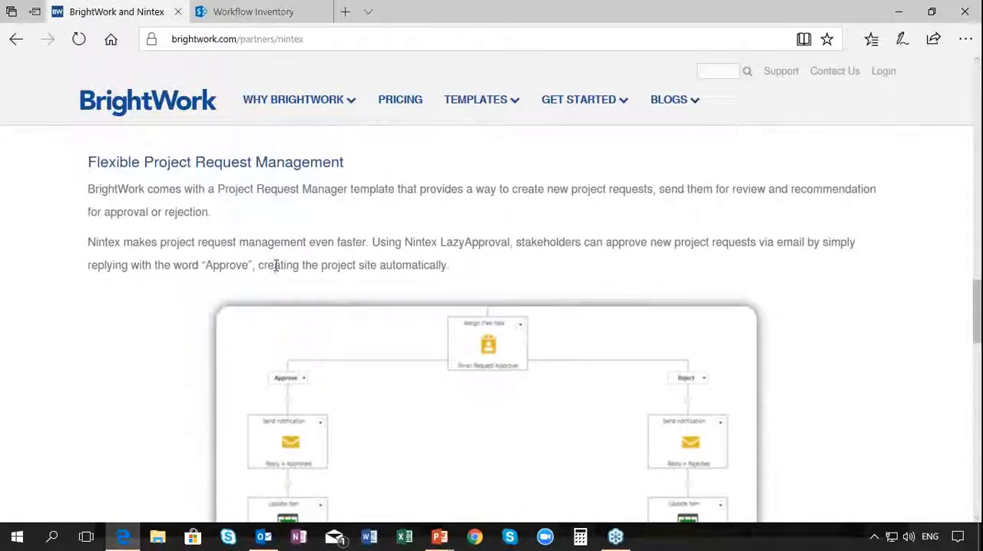